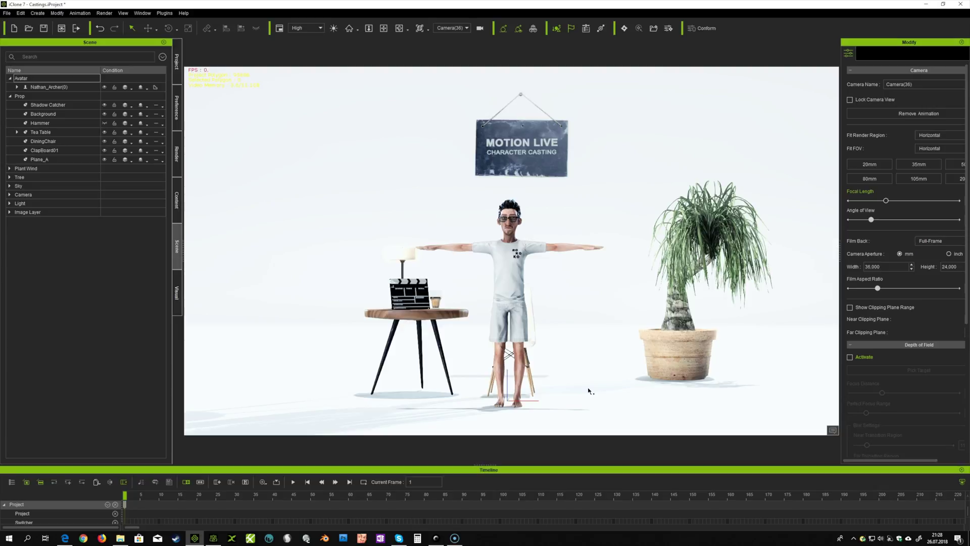
- Select Nathan_Archer and launch Motion Live from the Motion tab's Plugins section
left_click(513, 238)
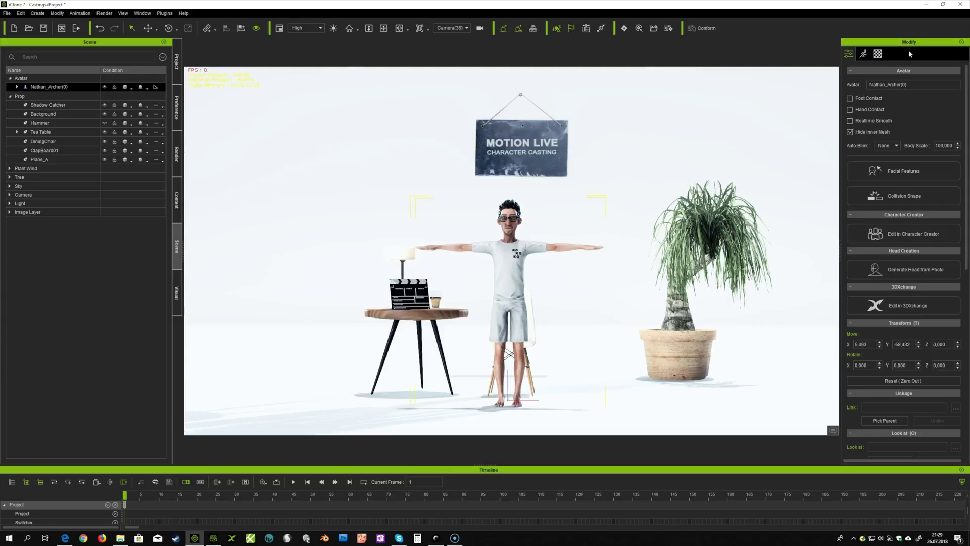
left_click(864, 54)
scroll(884, 209, "down", 2)
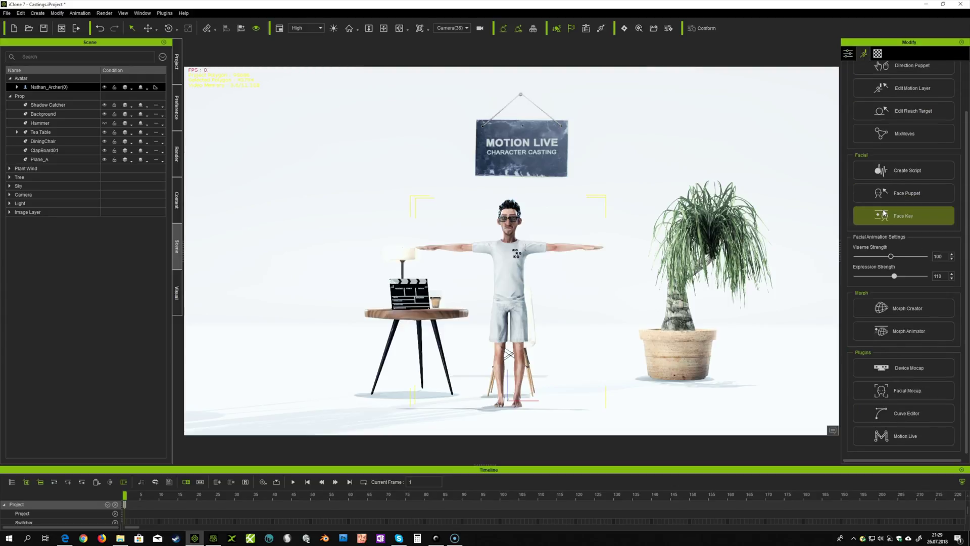
left_click(898, 436)
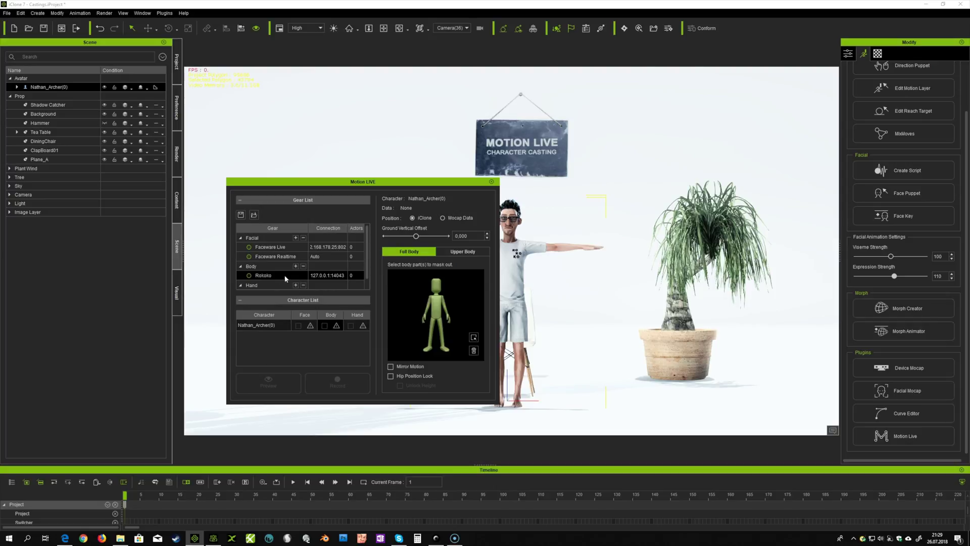
left_click(296, 269)
left_click(317, 273)
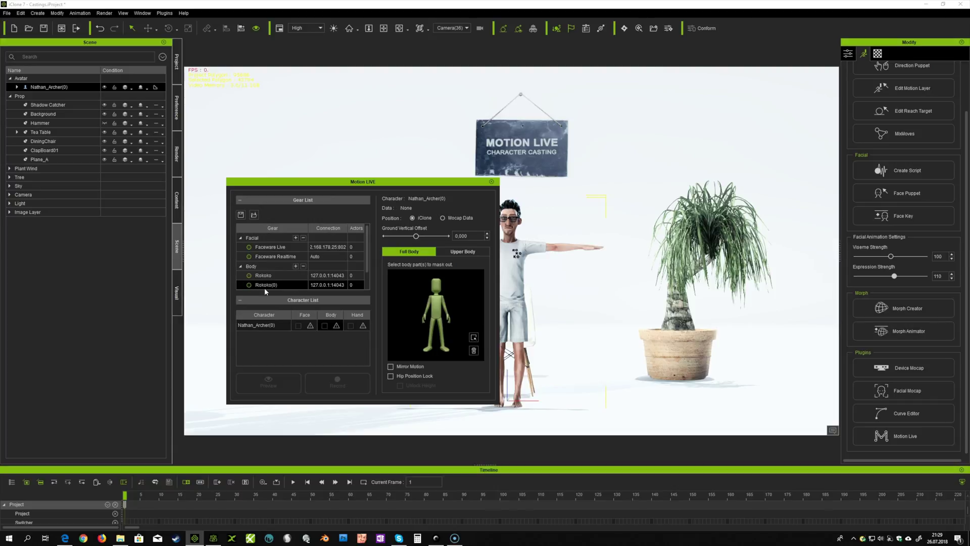
left_click(303, 266)
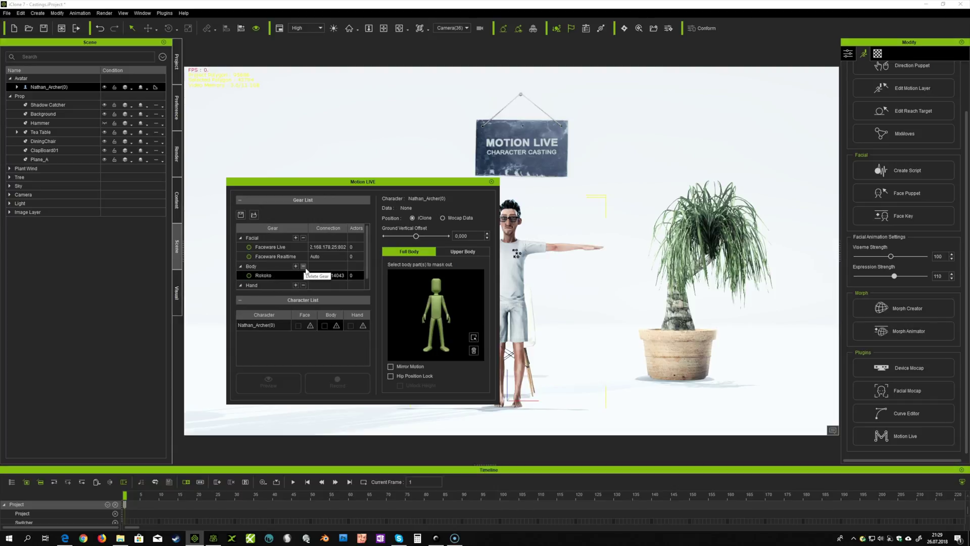